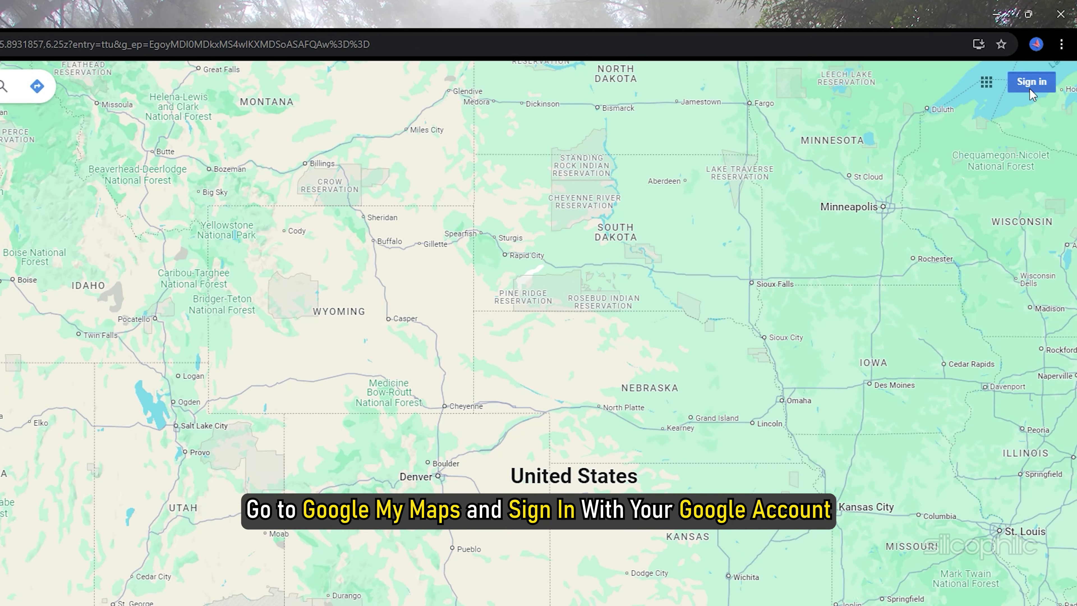
- Sign in and open Google My Maps from the Maps tab of Saved
left_click(1030, 87)
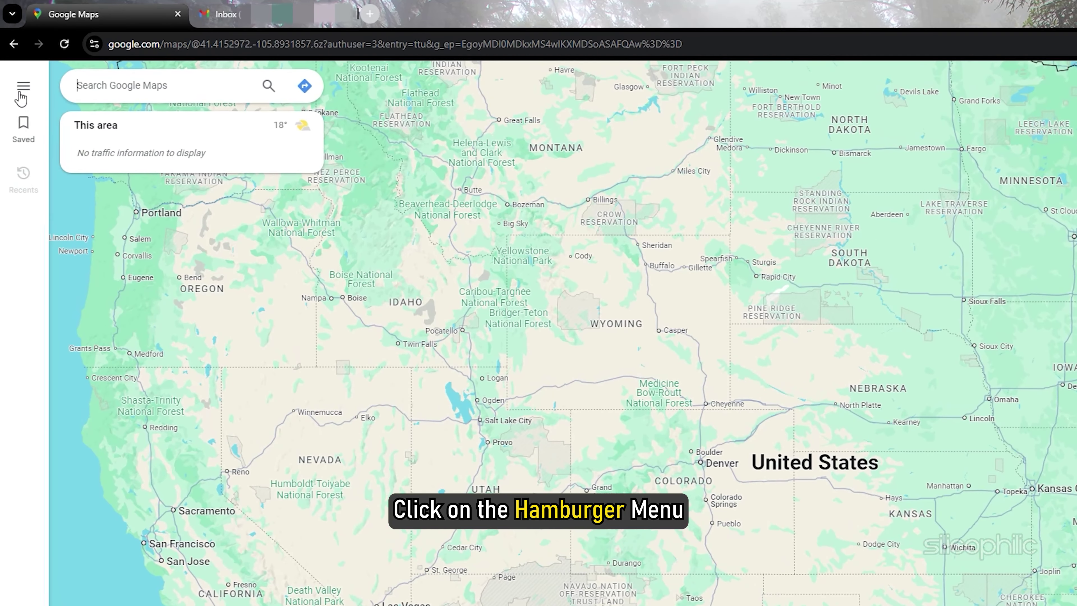
left_click(20, 69)
left_click(55, 156)
left_click(308, 134)
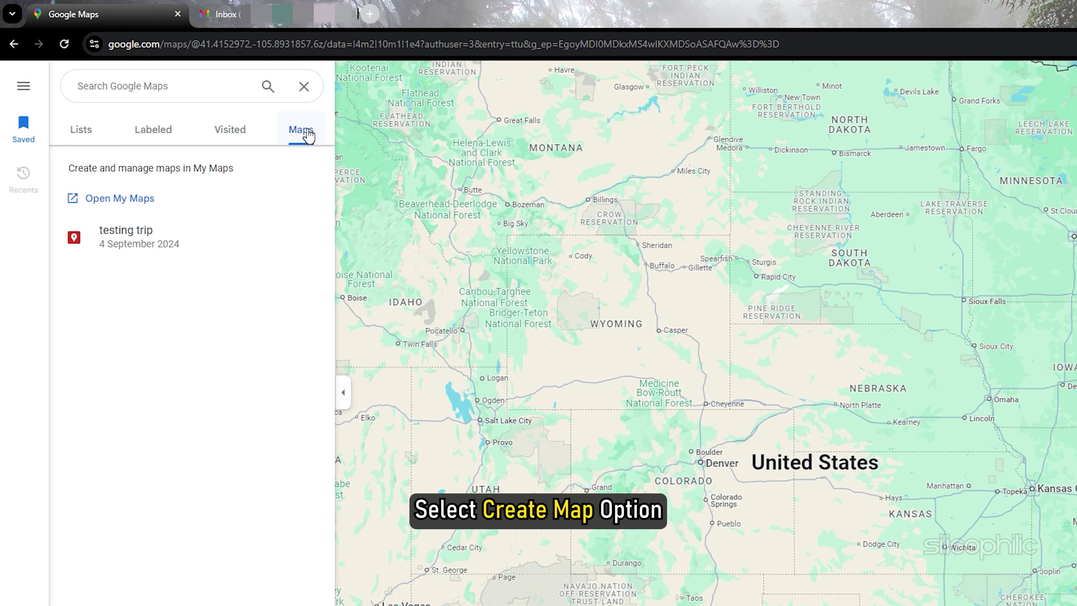
left_click(148, 199)
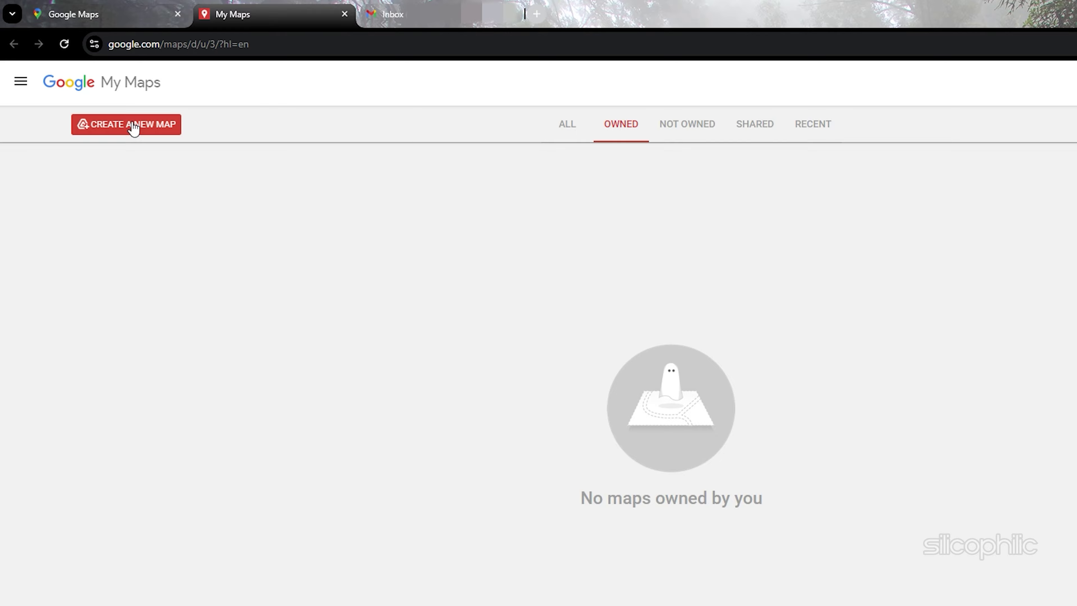
- Create a new blank map in Drive and title it 'my map'
left_click(132, 124)
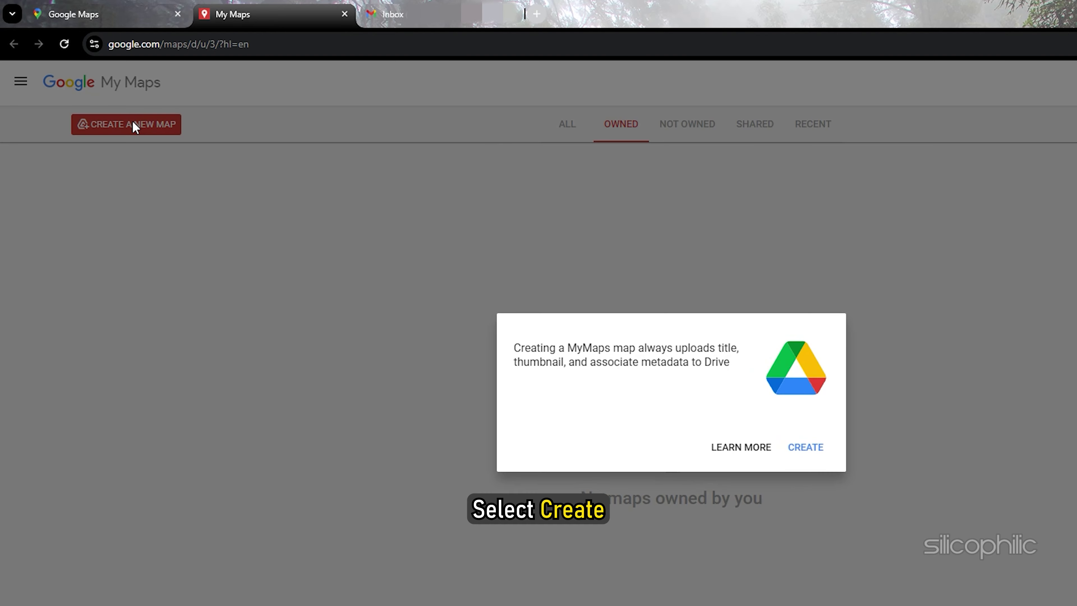
left_click(805, 448)
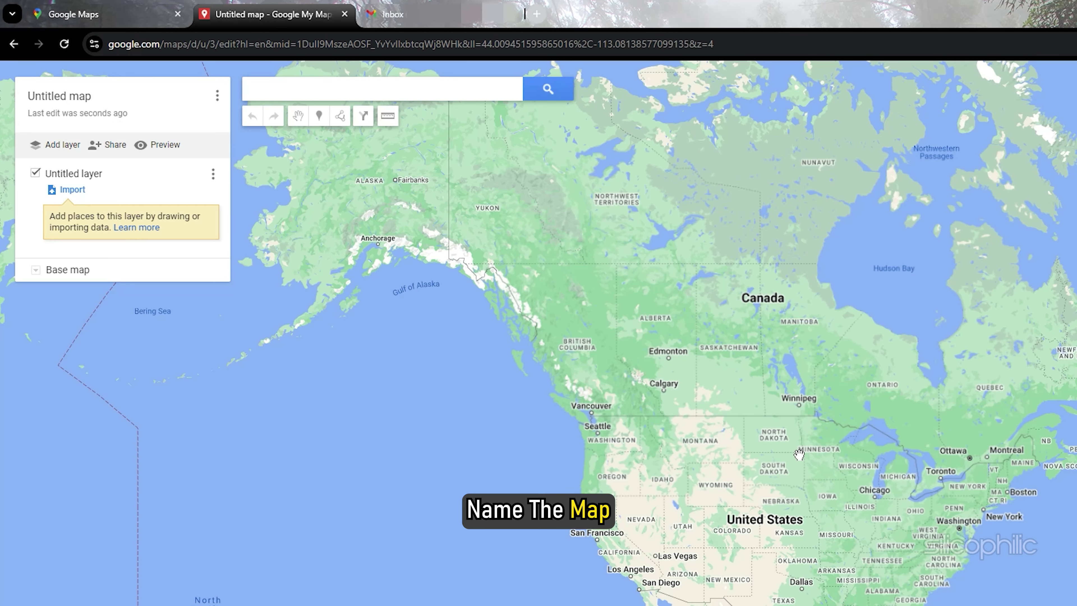
left_click(85, 96)
type("my map")
left_click(589, 457)
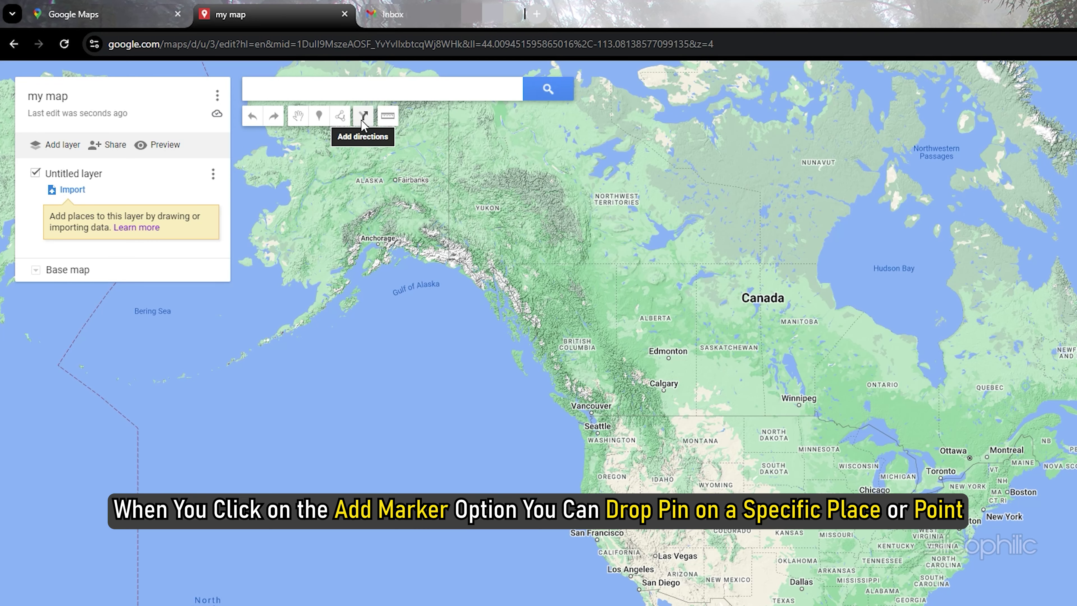
- Drop a 'Point 1' marker near Winnipeg and colour it purple
left_click(319, 116)
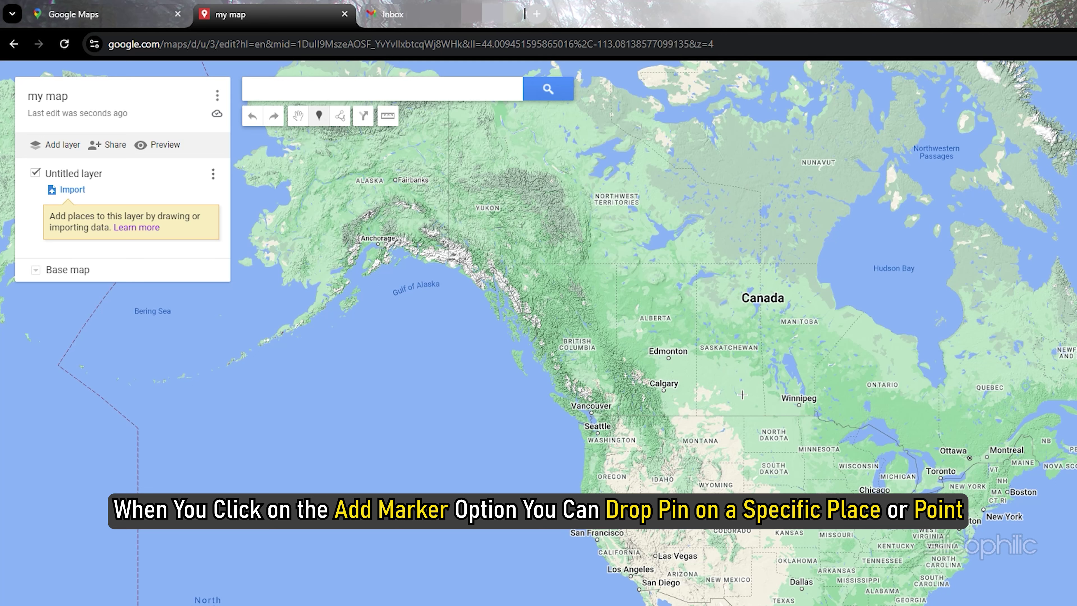
left_click(759, 410)
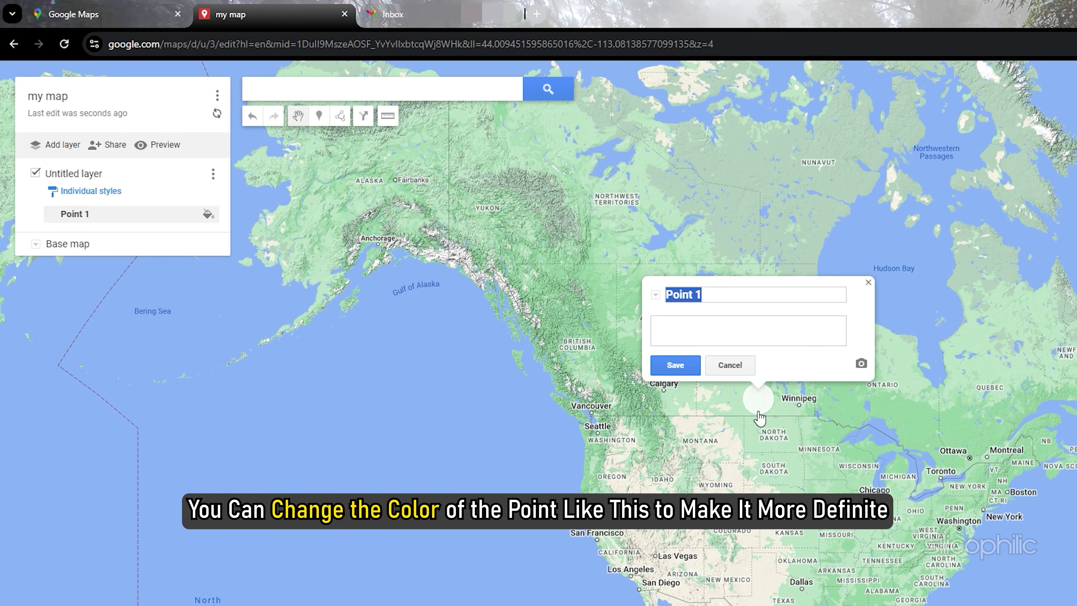
key("Return")
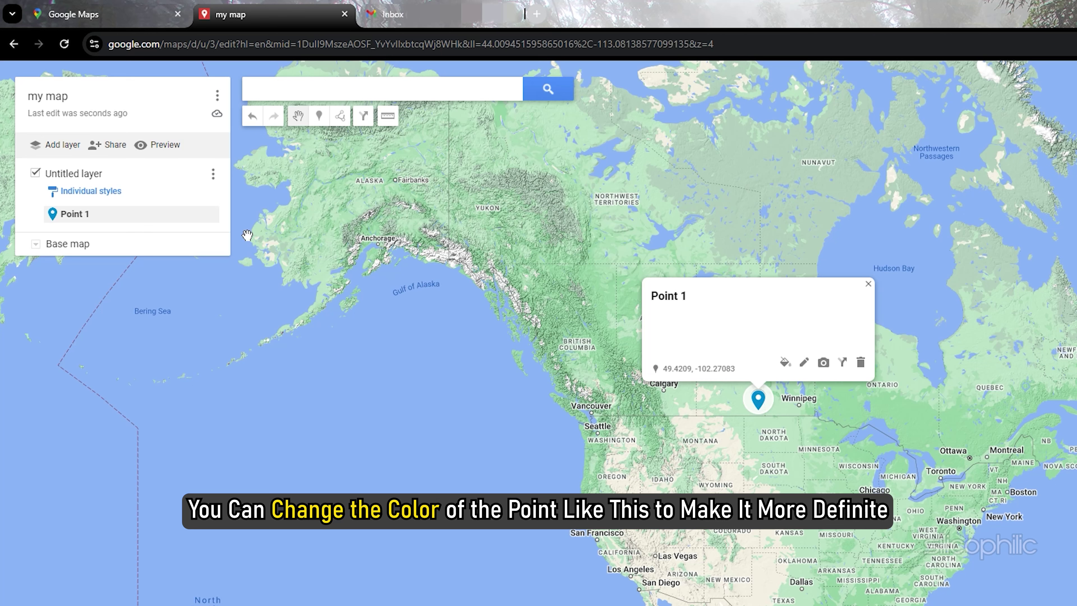
left_click(209, 215)
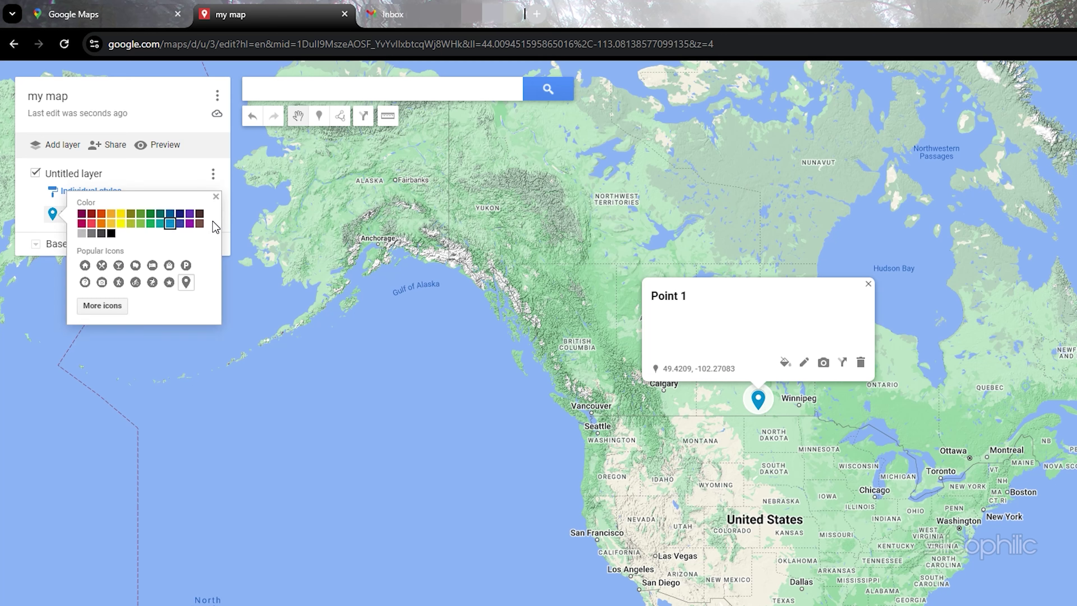
left_click(191, 223)
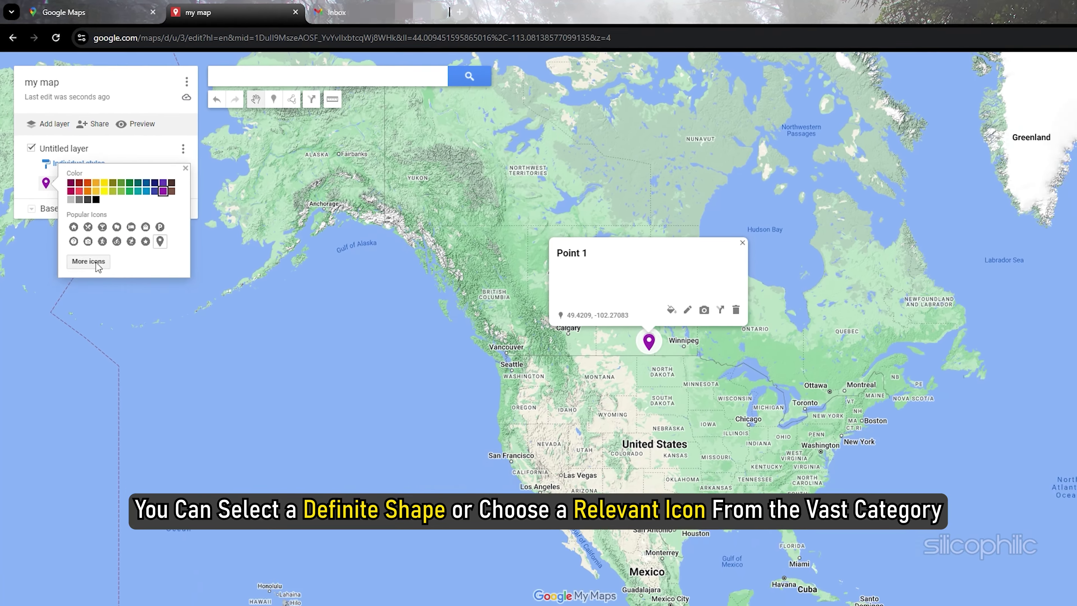
- Replace Point 1's marker with the fork-and-knife restaurant icon from Places
left_click(111, 307)
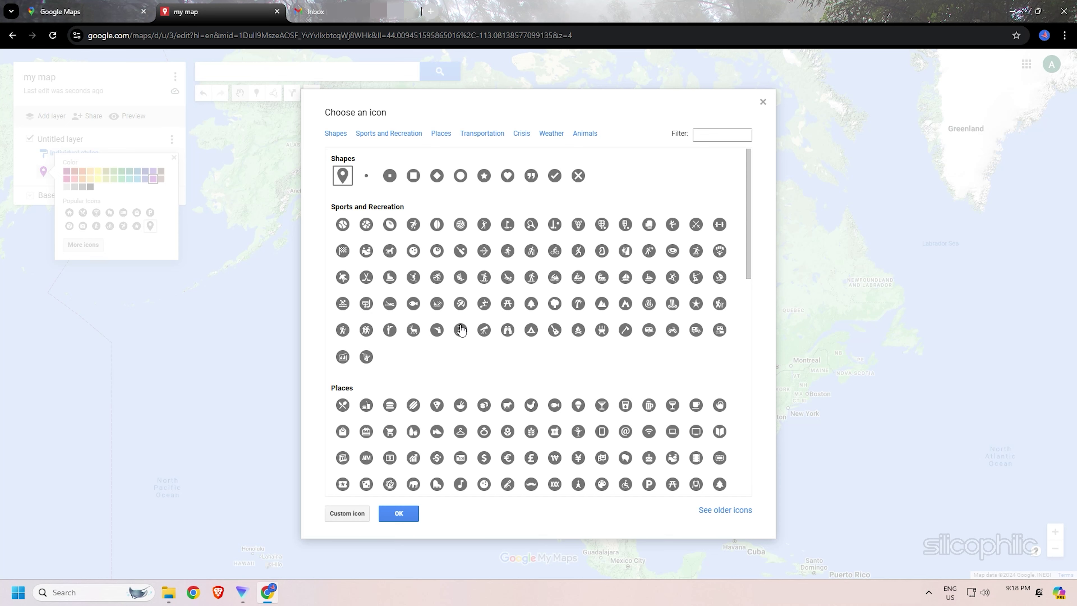
scroll(565, 356, "down", 4)
left_click(342, 236)
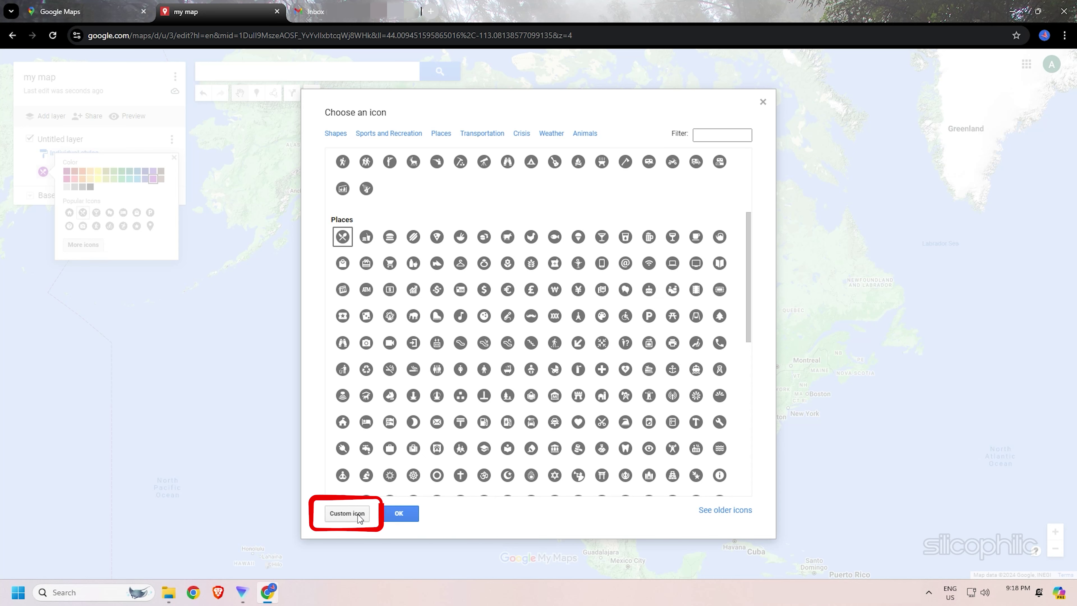
left_click(398, 514)
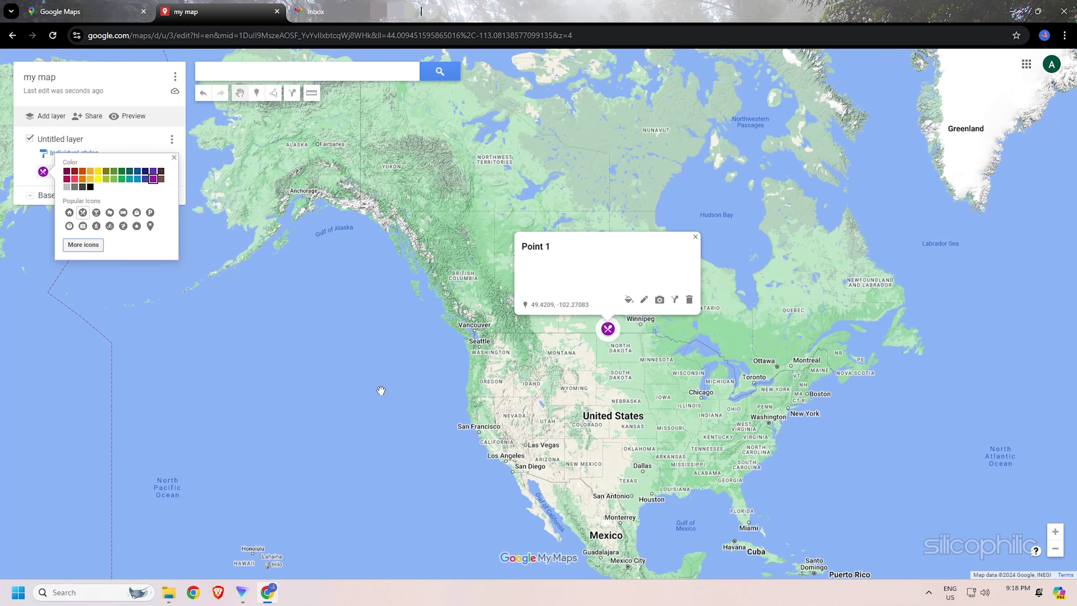
- Draw a closed triangle with corners in Saskatchewan, near North Dakota–Minnesota, and Montana
left_click(274, 99)
left_click(274, 100)
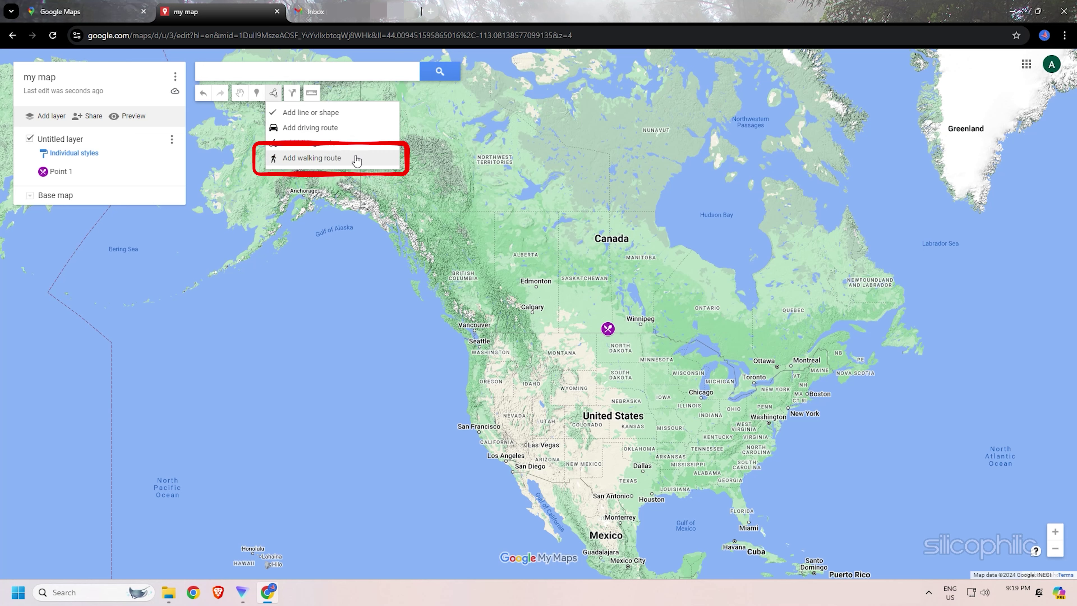
left_click(364, 111)
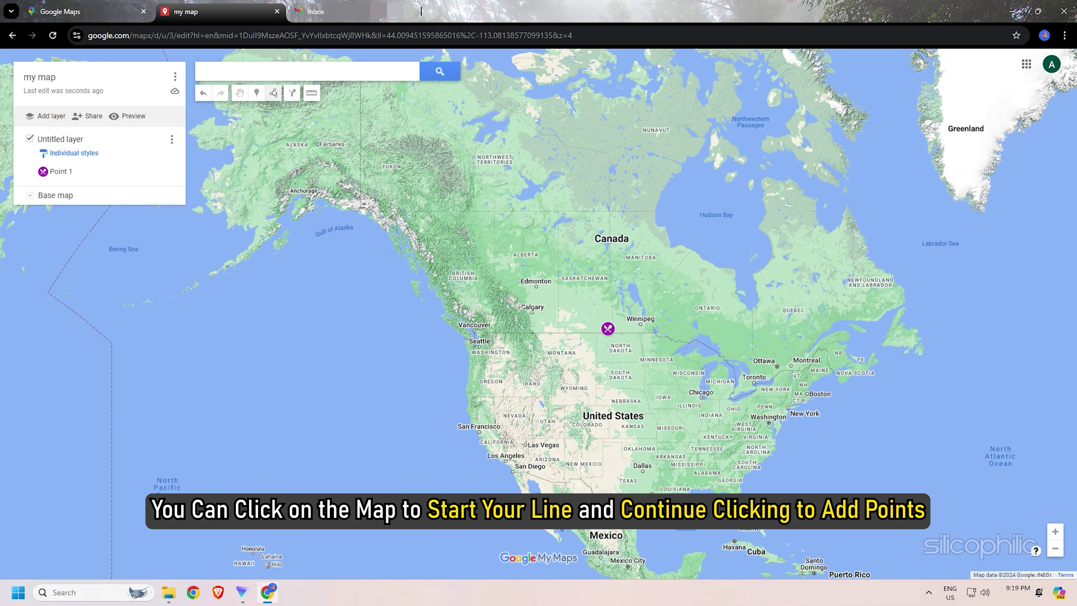
left_click(583, 310)
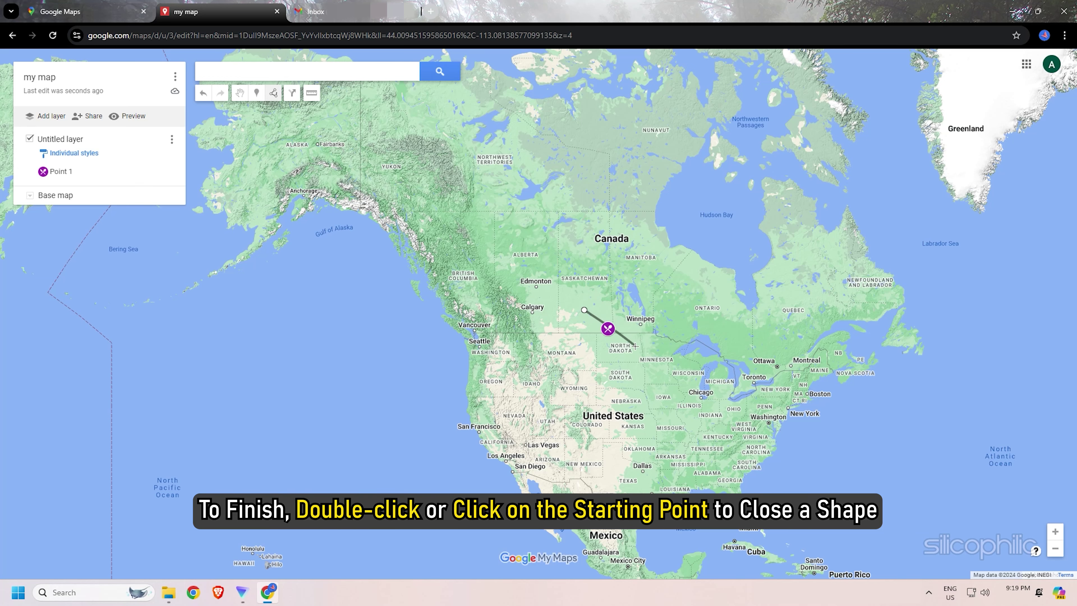
double_click(638, 356)
left_click(573, 360)
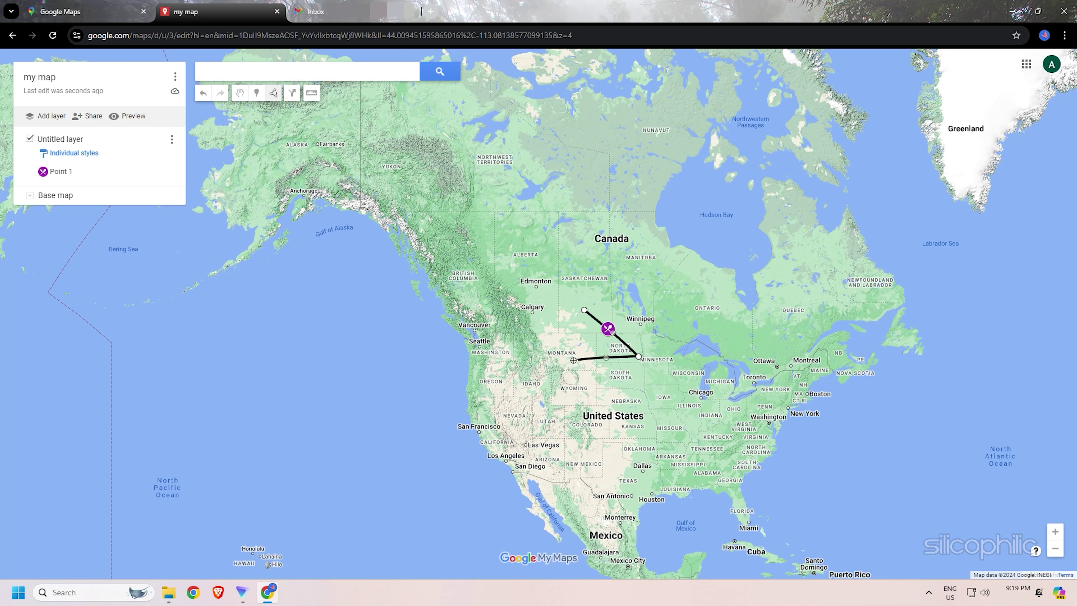
left_click(584, 309)
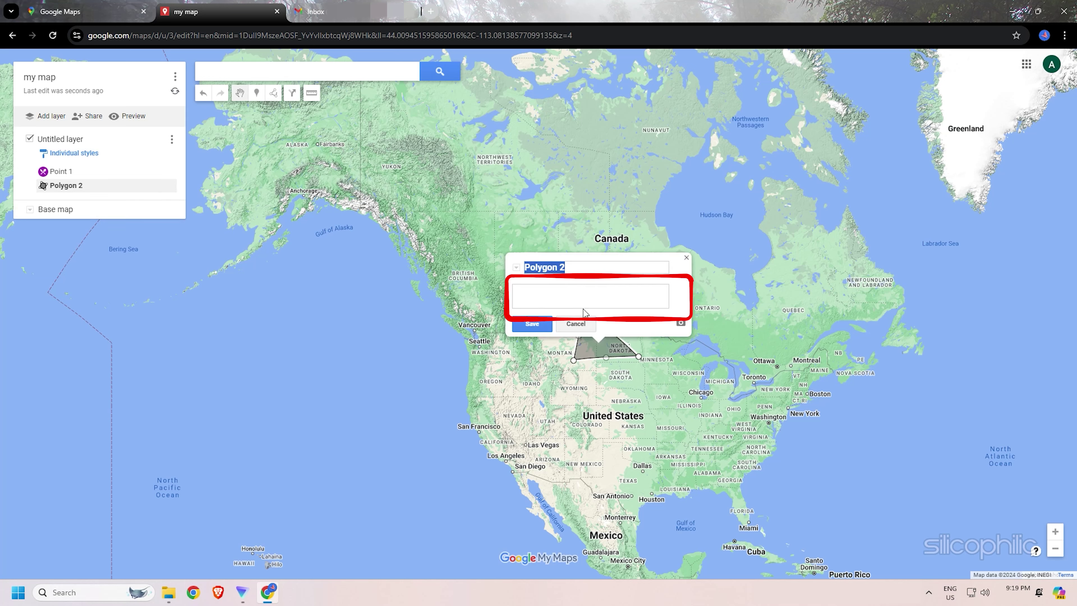
- Save the triangle as Polygon 2 with its default name
key("Return")
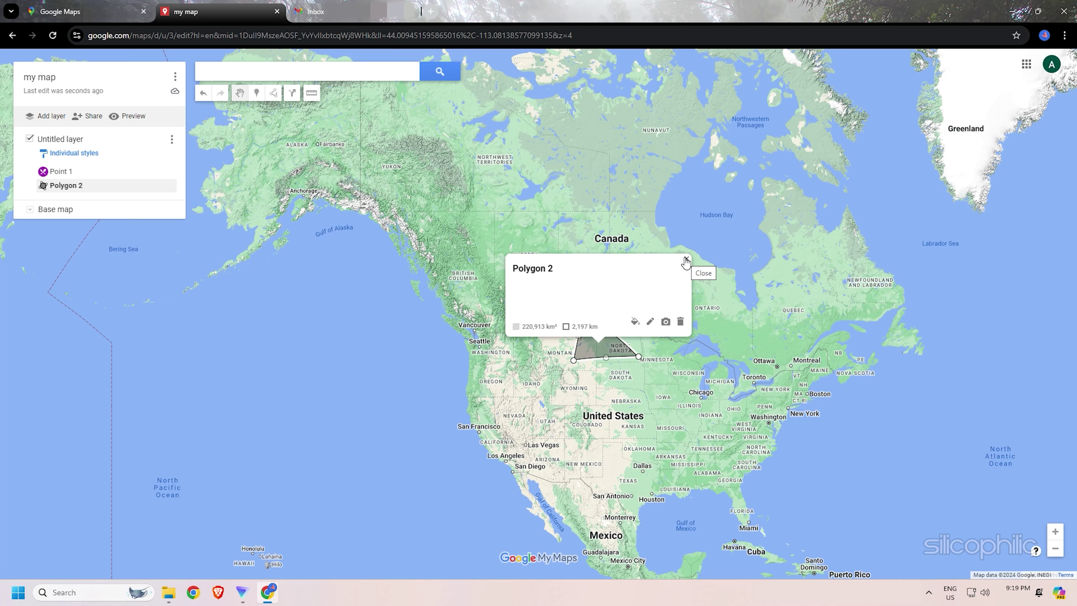
left_click(651, 322)
key("Return")
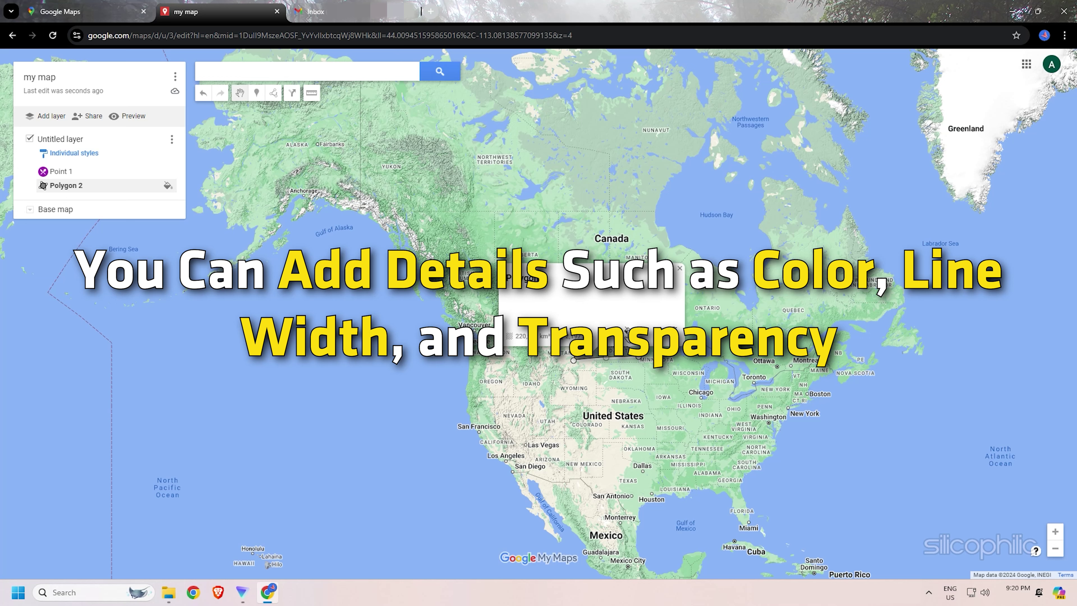
left_click(643, 331)
left_click(593, 356)
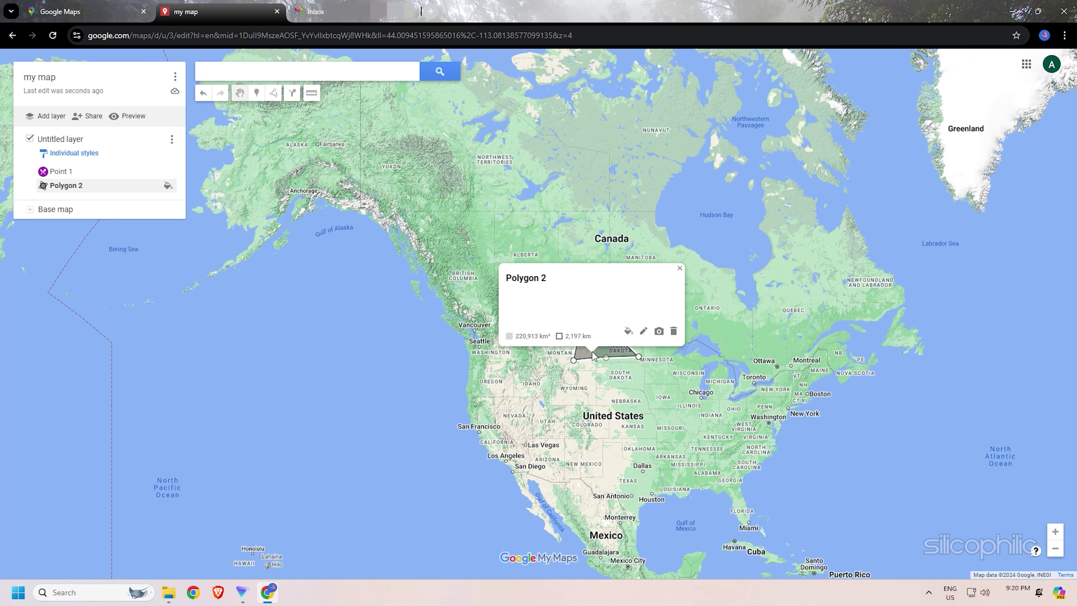
- Colour Polygon 2 orange with a more opaque fill, then show base map styles
left_click(628, 331)
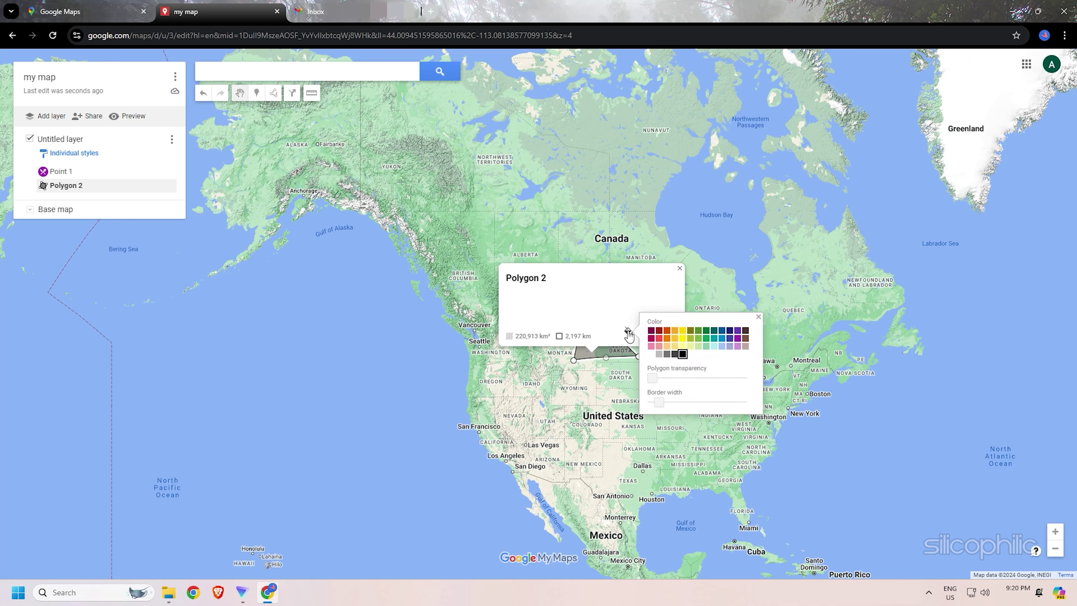
left_click(669, 332)
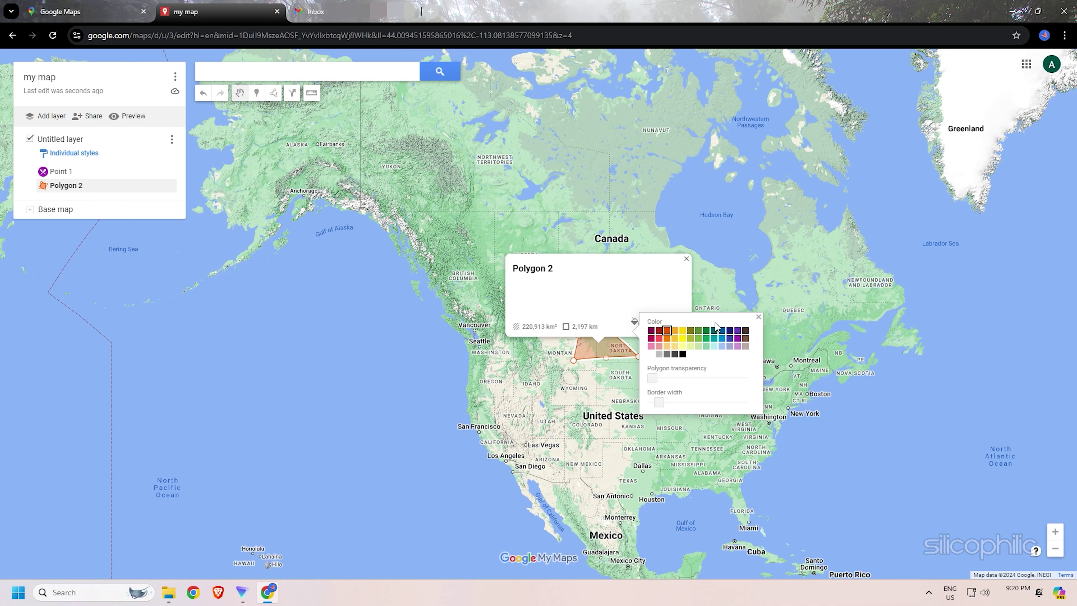
left_click_drag(653, 386, 660, 407)
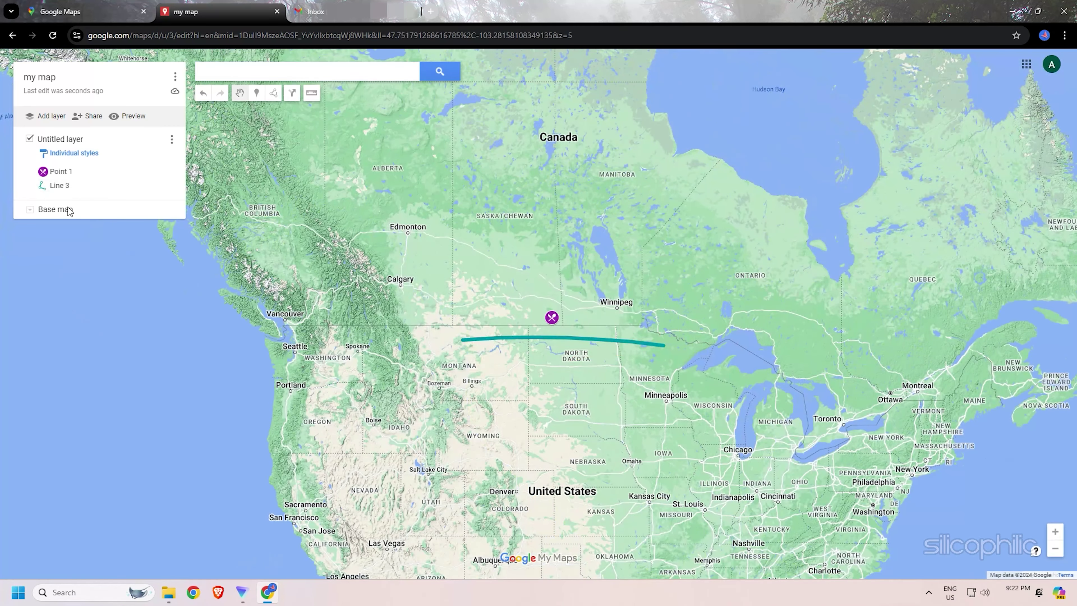
left_click(30, 210)
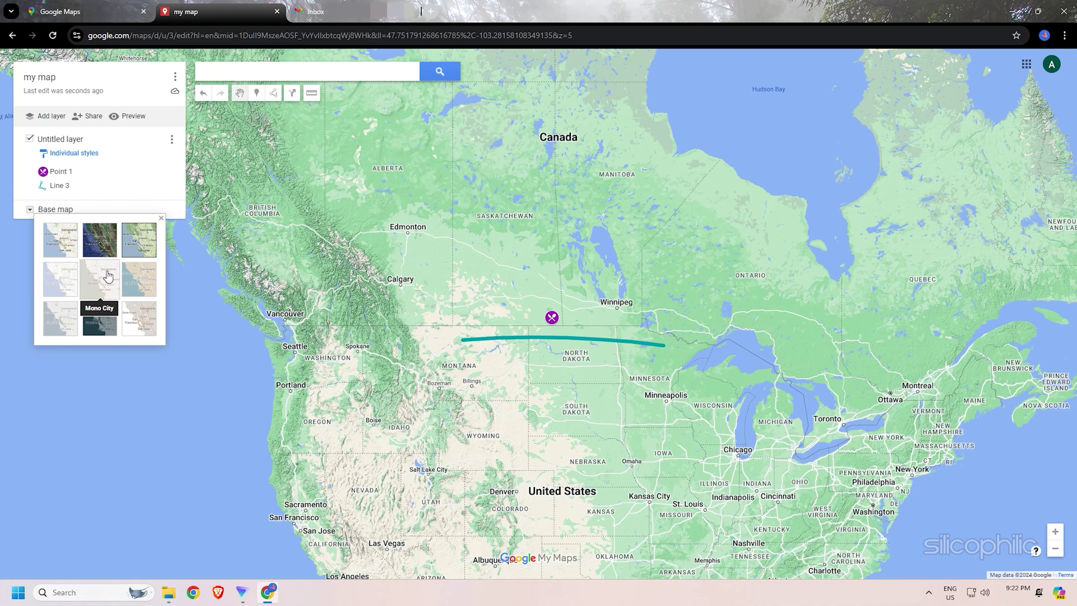
- Switch to the Simple Atlas base map and attach picture file '1' to Point 1
left_click(140, 277)
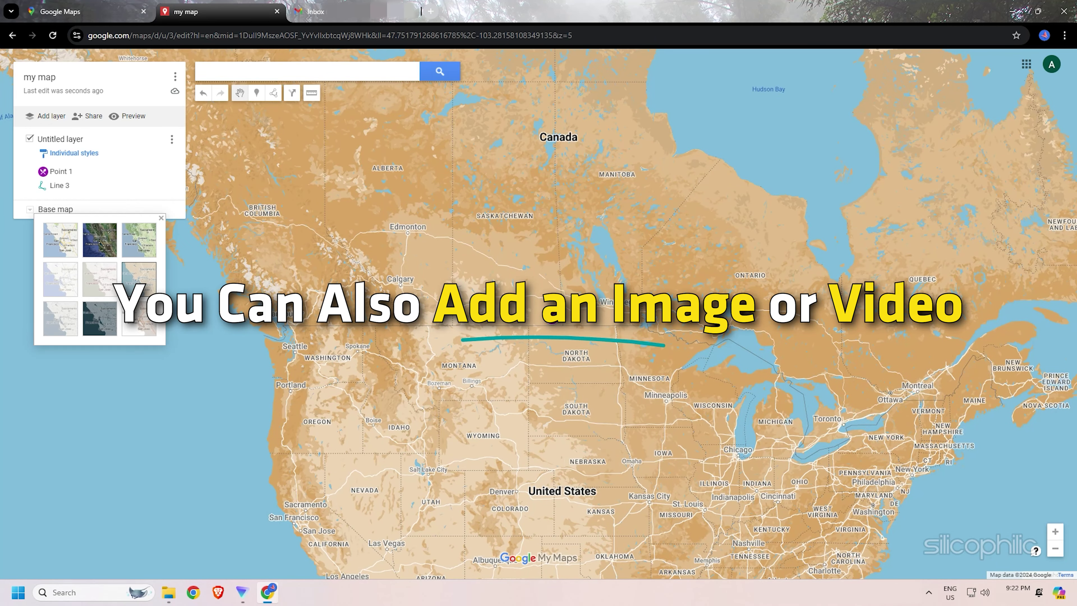
left_click(552, 317)
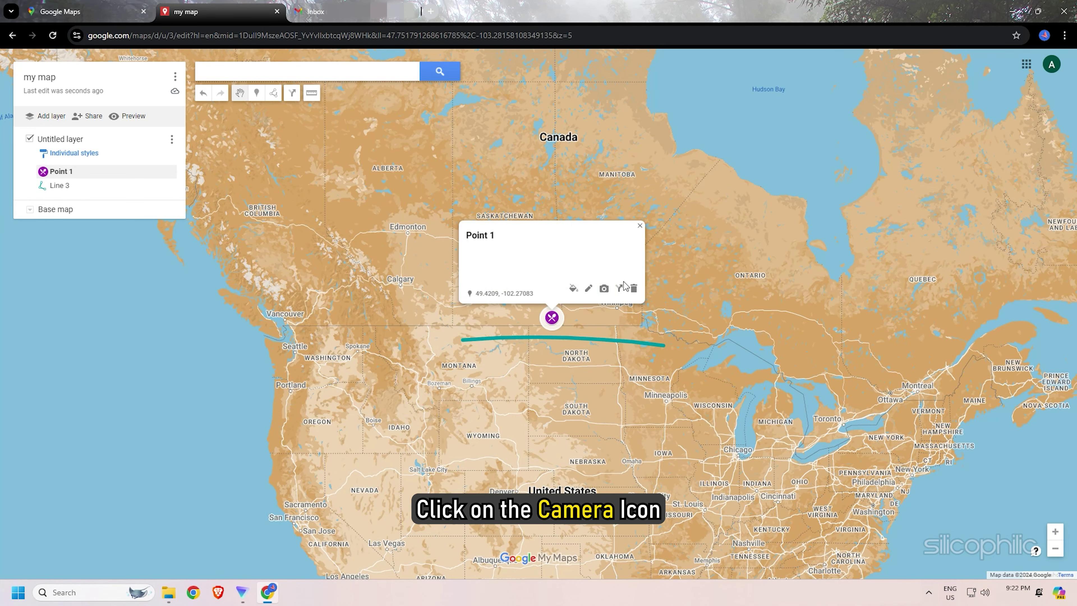
left_click(604, 290)
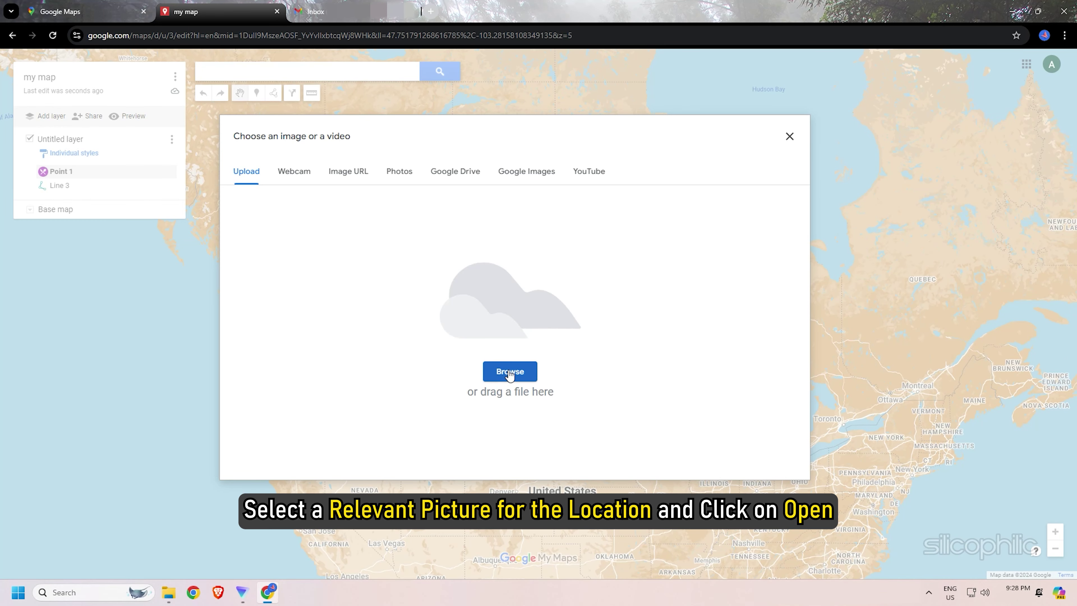
left_click(510, 371)
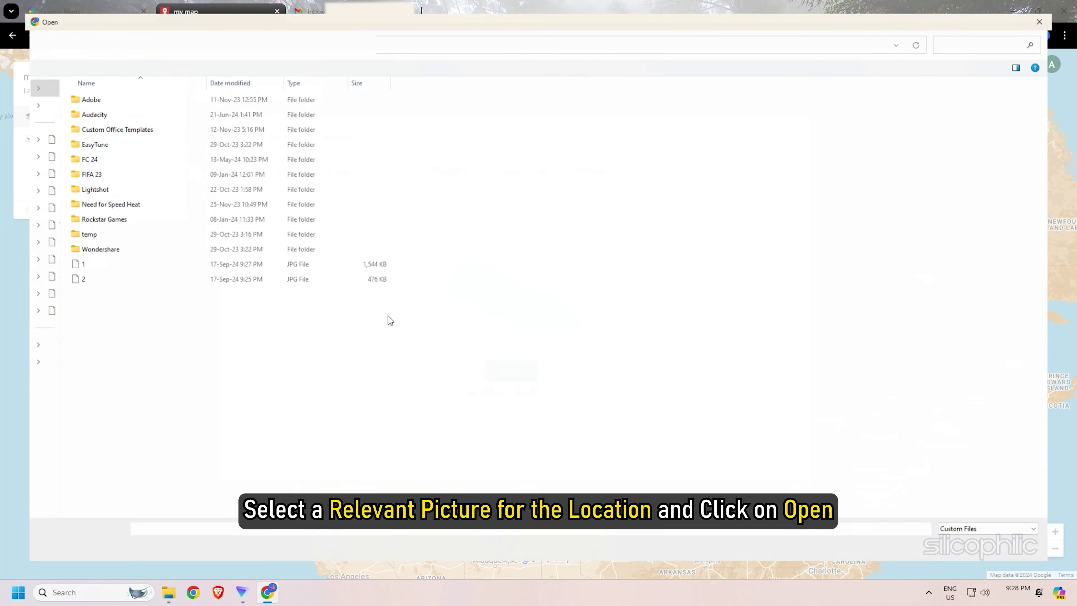
left_click(276, 264)
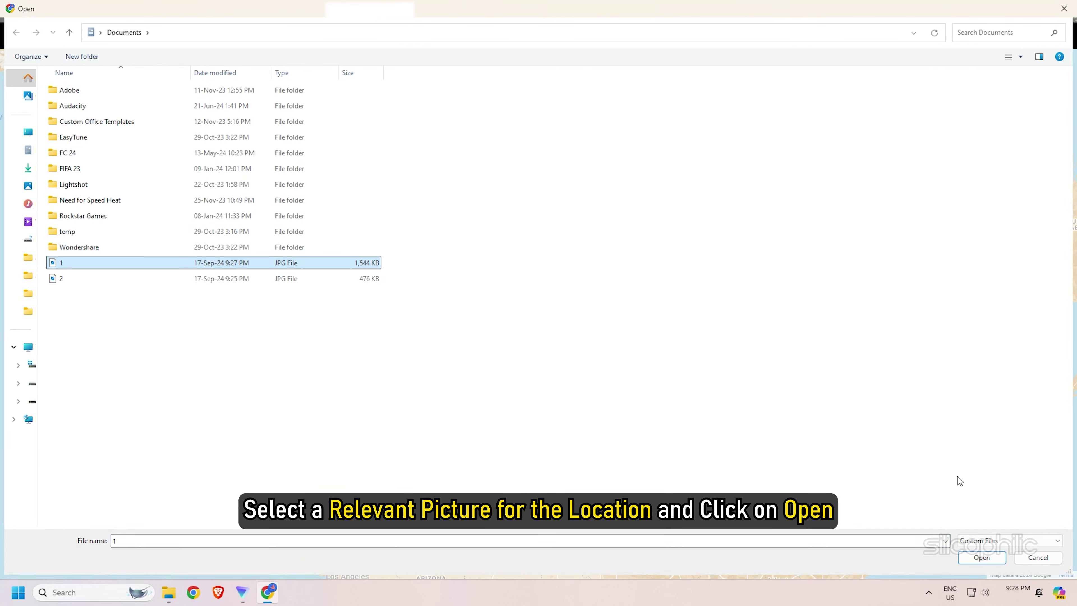
left_click(982, 557)
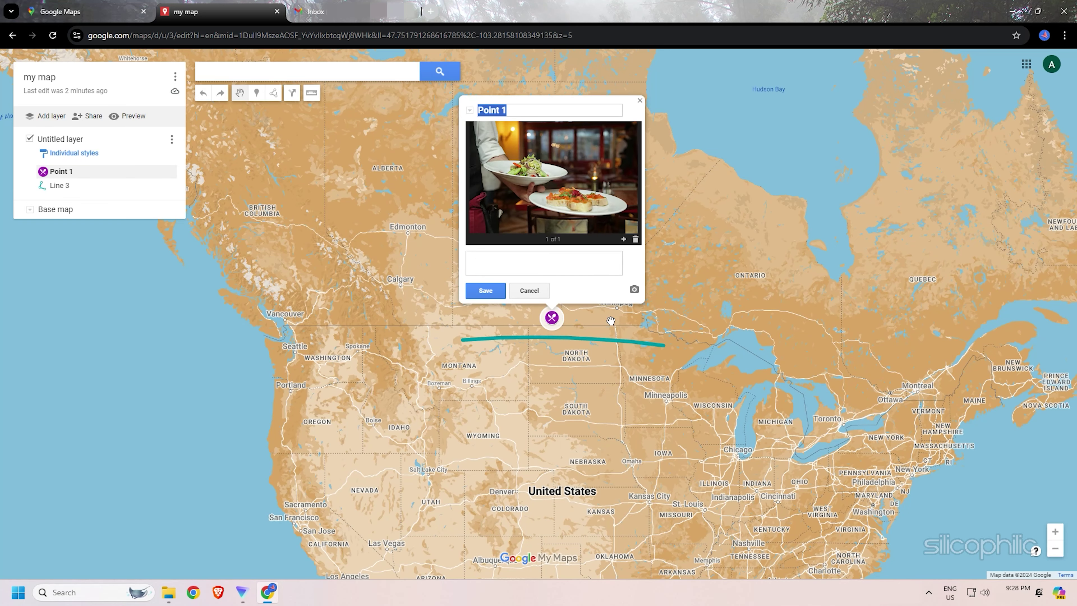
left_click(485, 290)
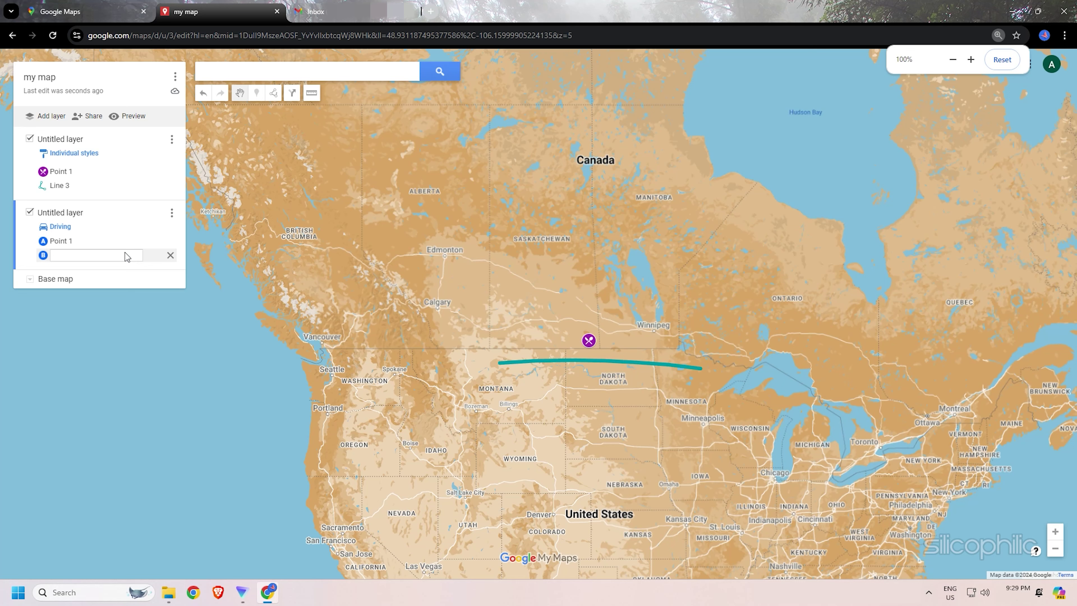
- Set Point2Point Counseling as the driving route's destination
left_click(124, 255)
type("point")
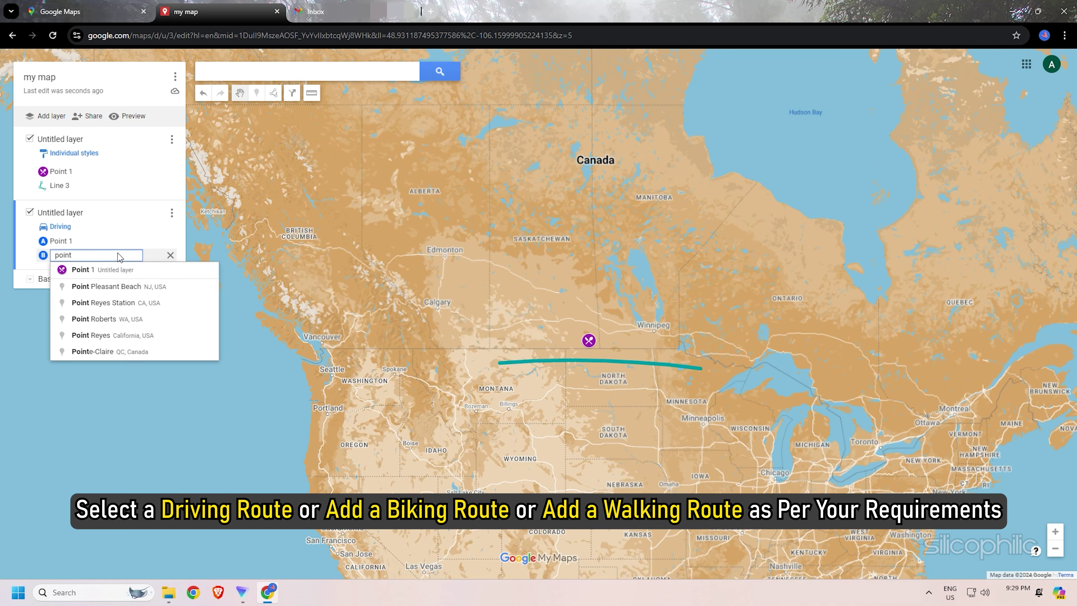
type("2")
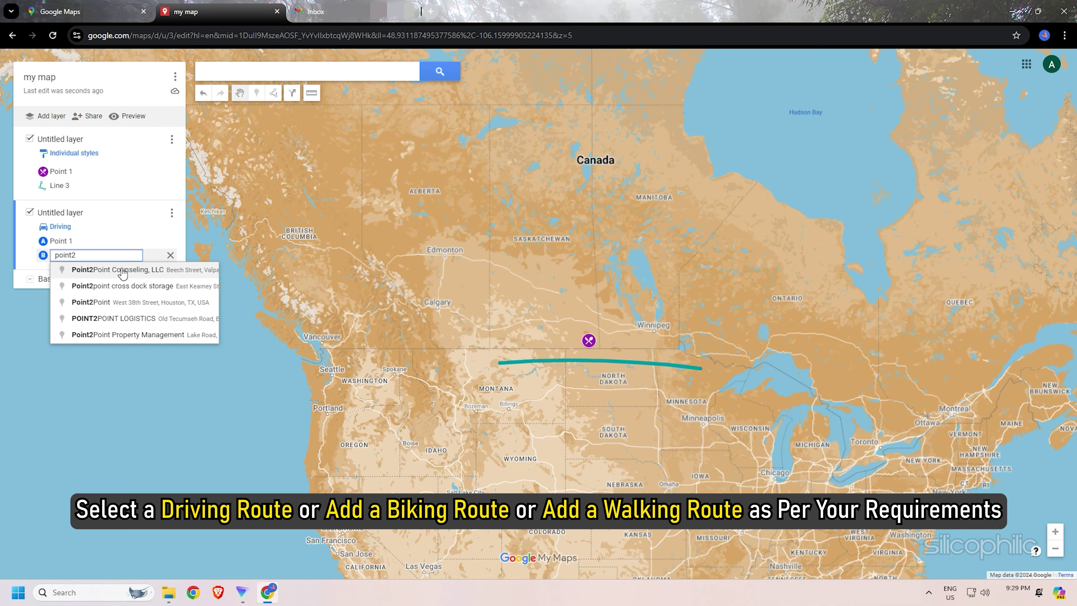
key("Return")
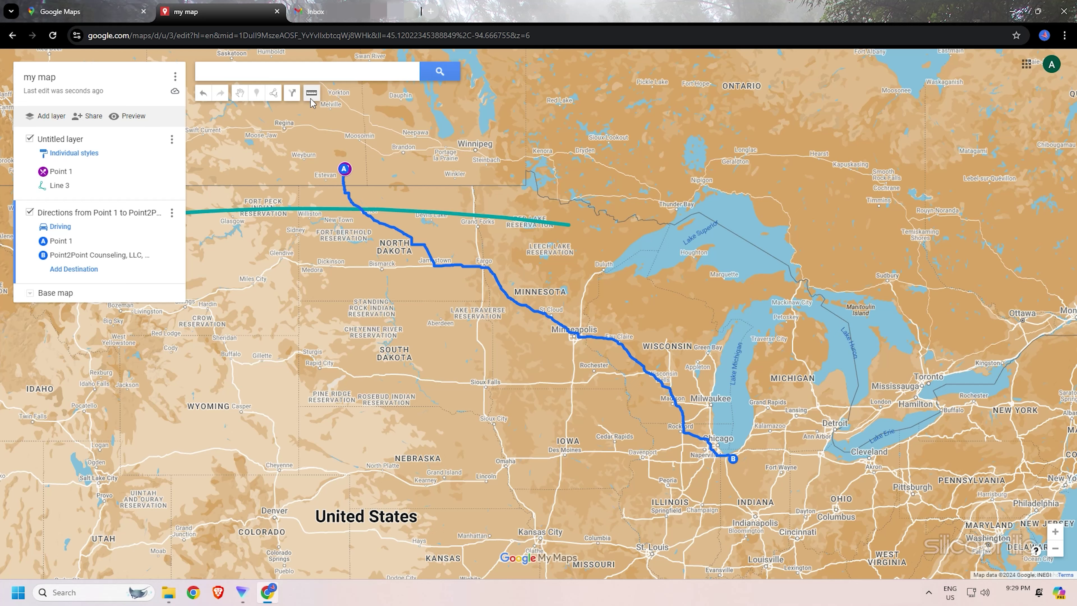
- Measure a distance near point B, then undo the route and cancel measuring
left_click(415, 171)
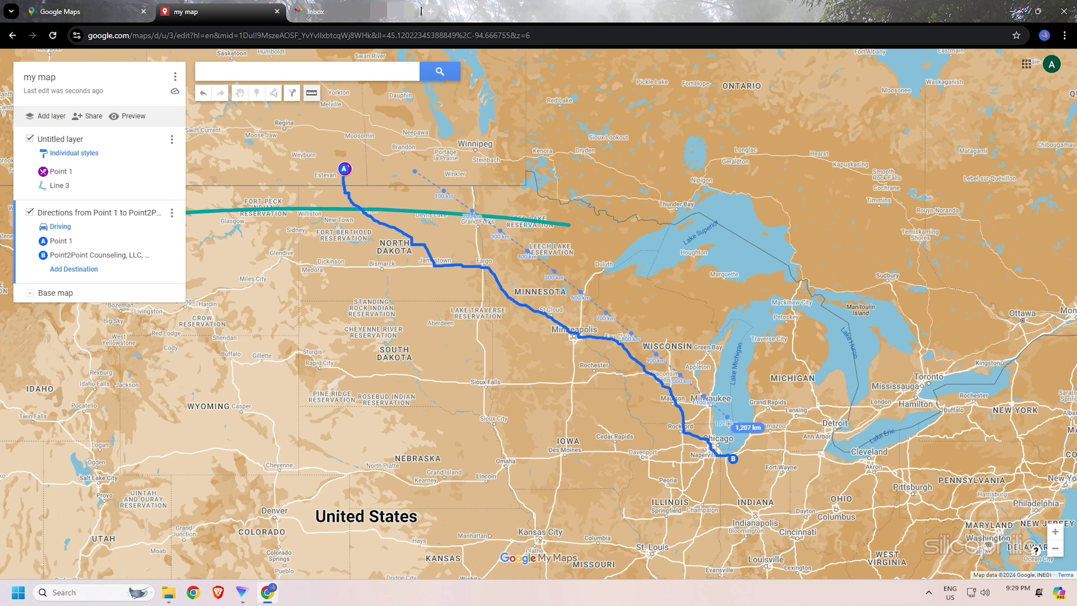
left_click(733, 458)
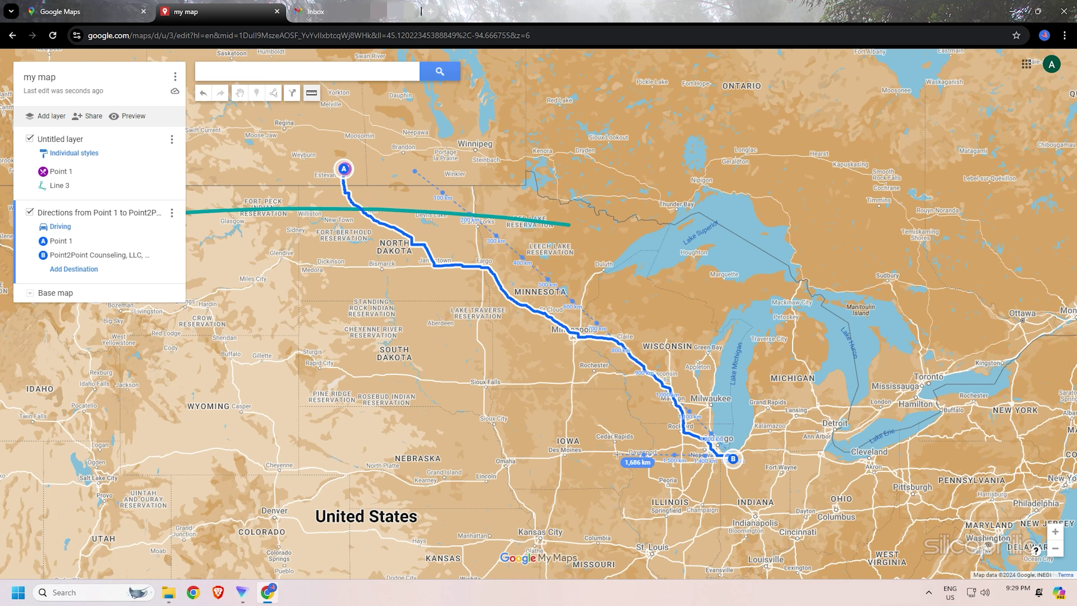
key("ctrl+z")
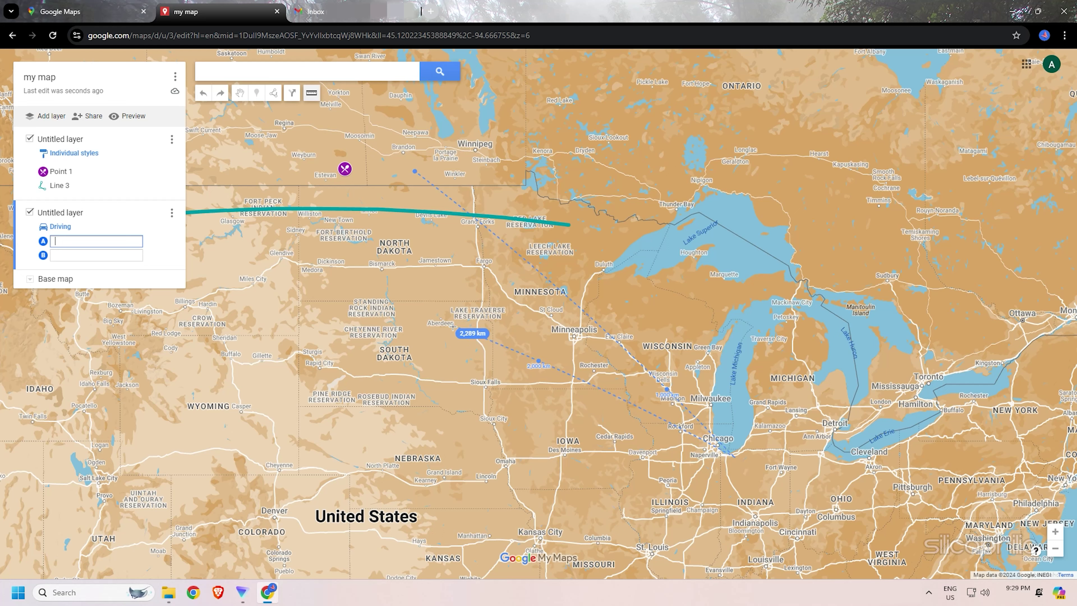
key("Escape")
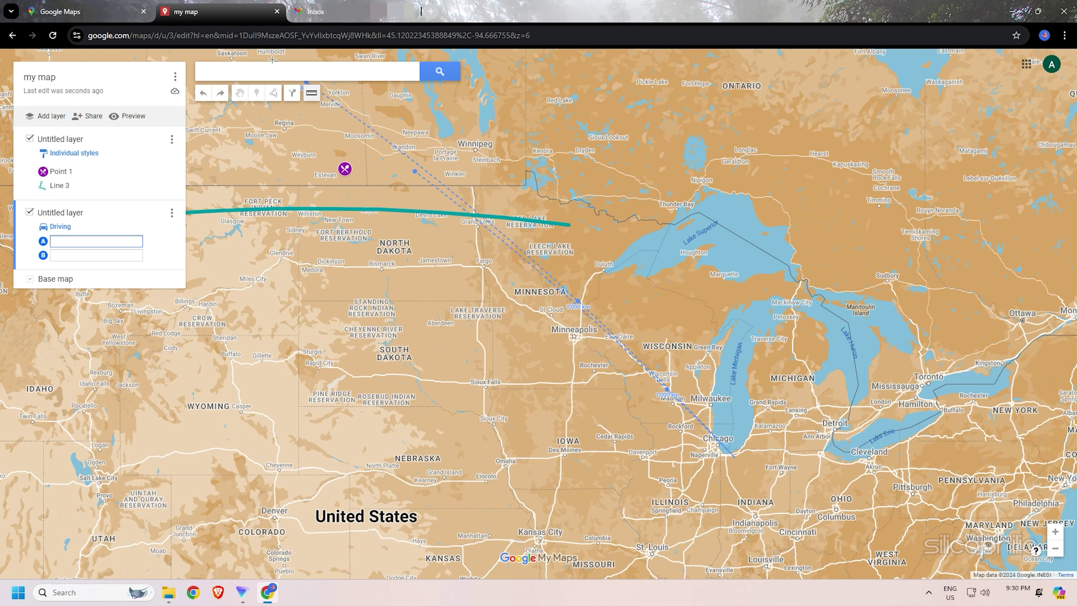
- Stop measuring, add a third empty layer and check its Import option
left_click(312, 94)
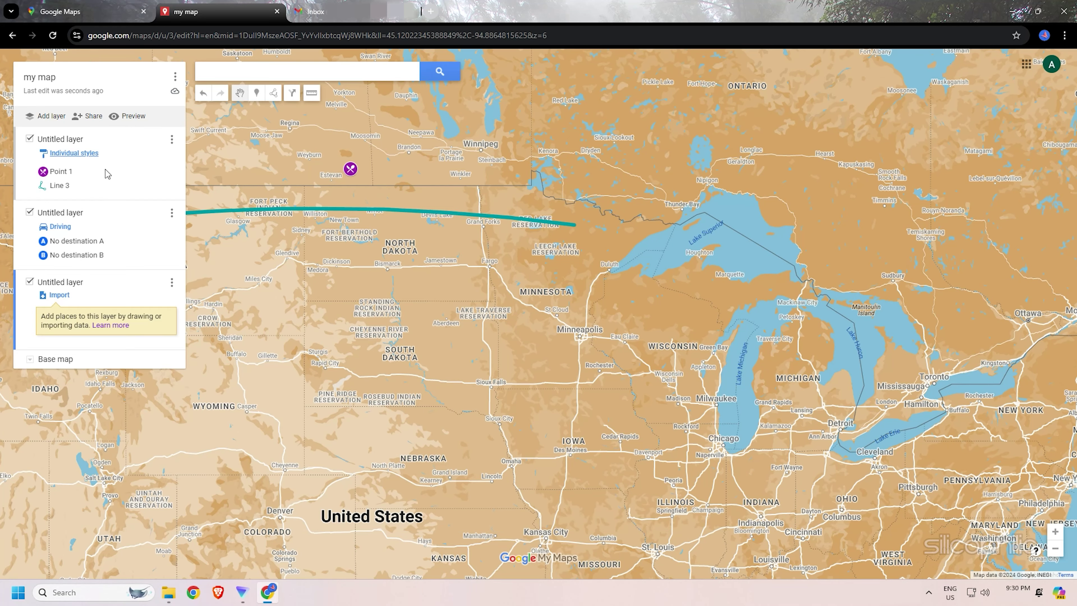
left_click(172, 284)
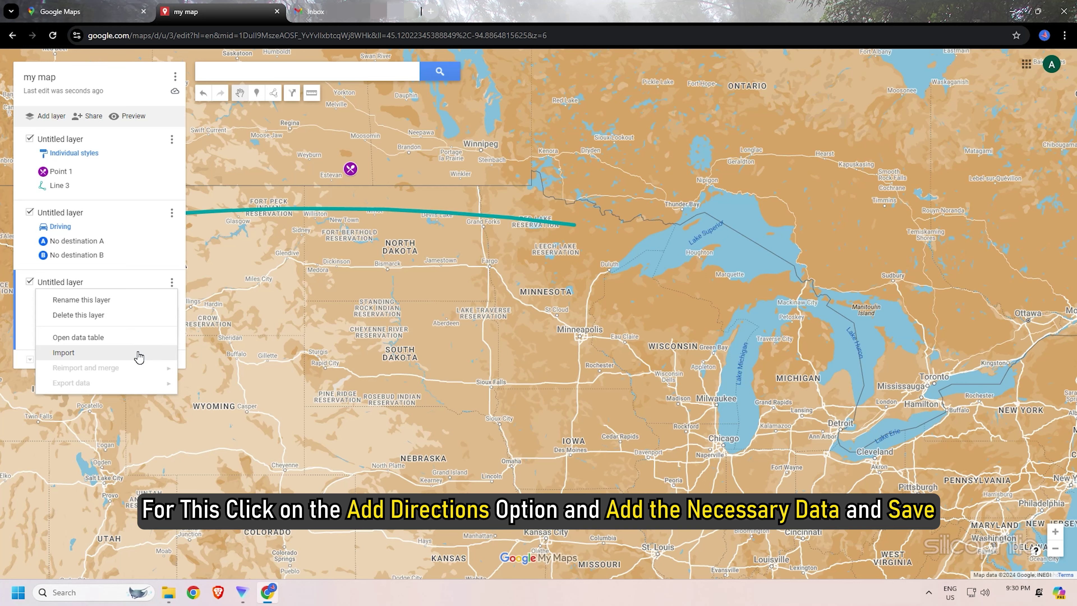
left_click(292, 93)
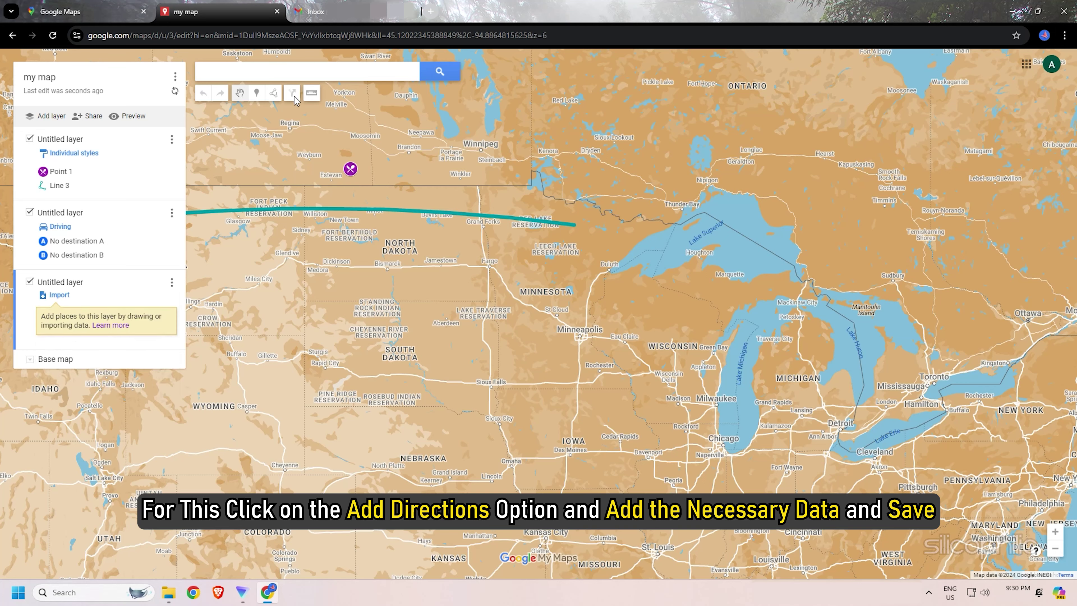
- Route driving directions from the Point 1 marker to Port Authority Bus Terminal
left_click(355, 177)
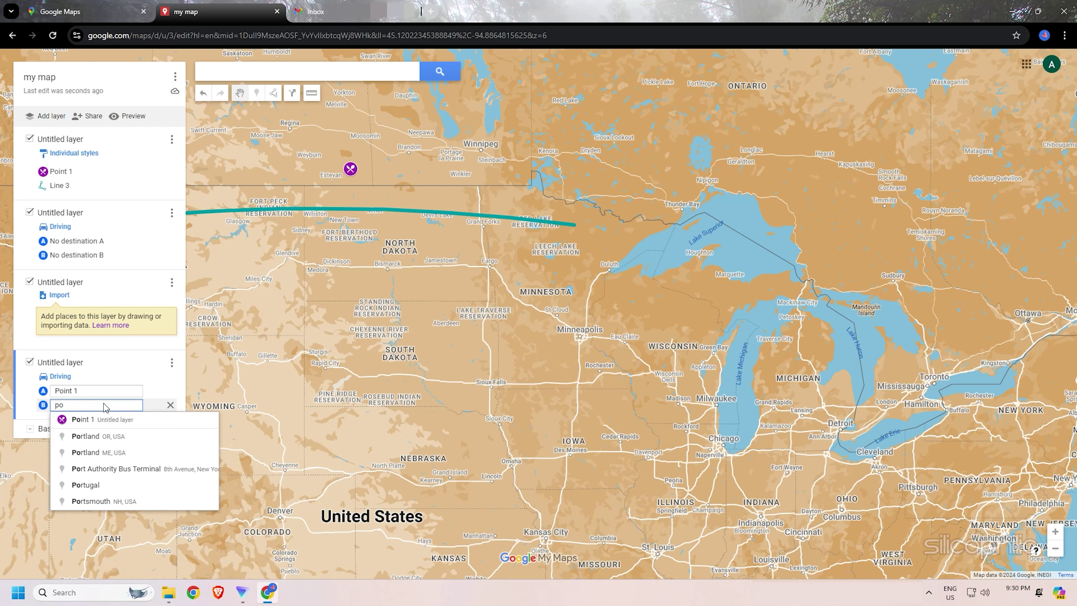
type("po")
left_click(116, 469)
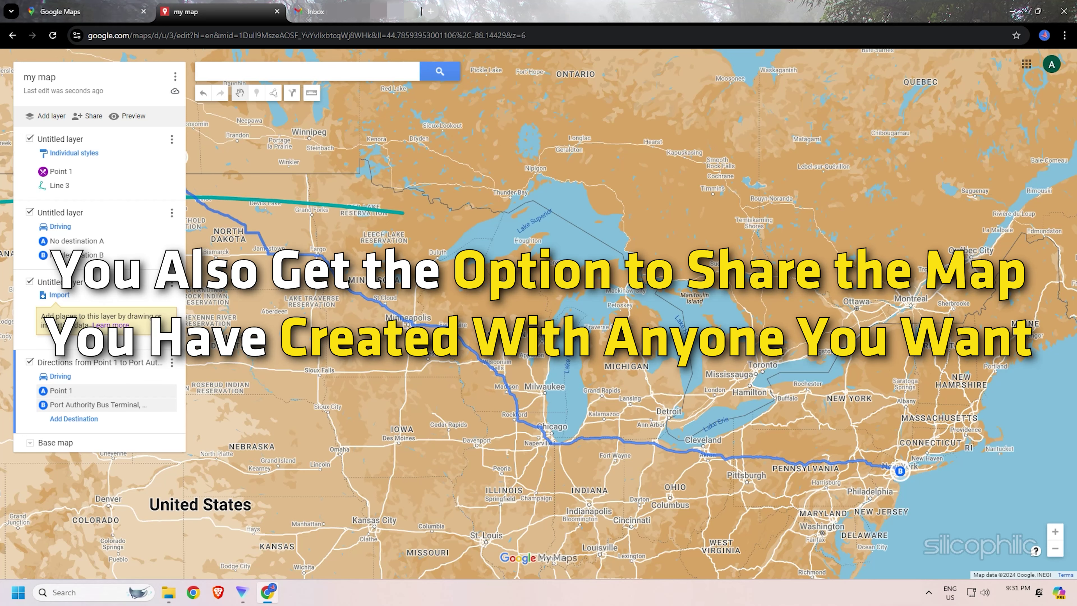
- Preview 'my map' from the Share dialog, opening the viewer version in a new tab
left_click(93, 117)
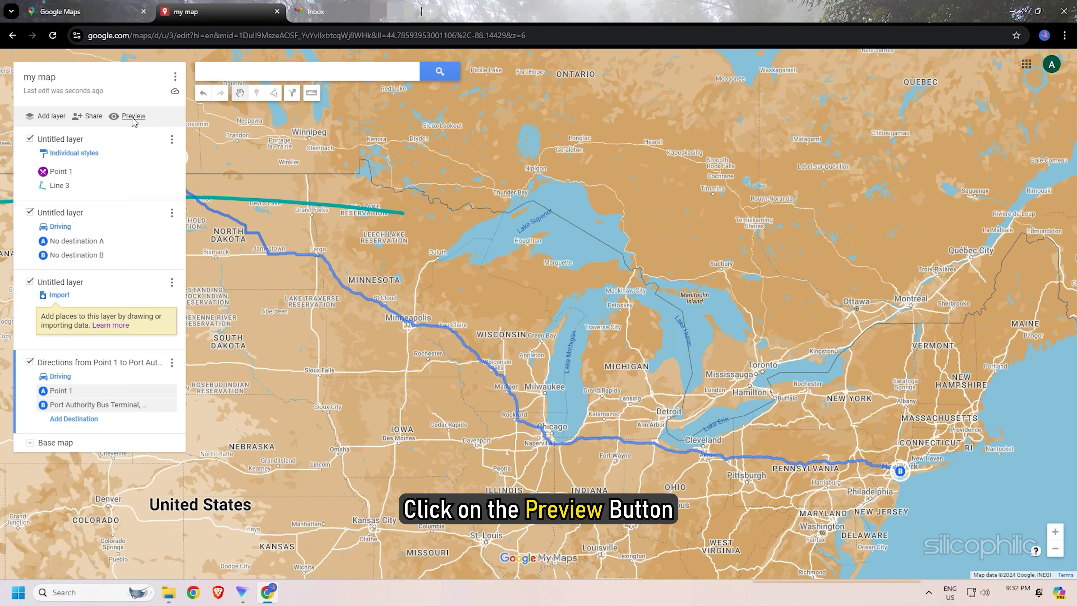
left_click(133, 117)
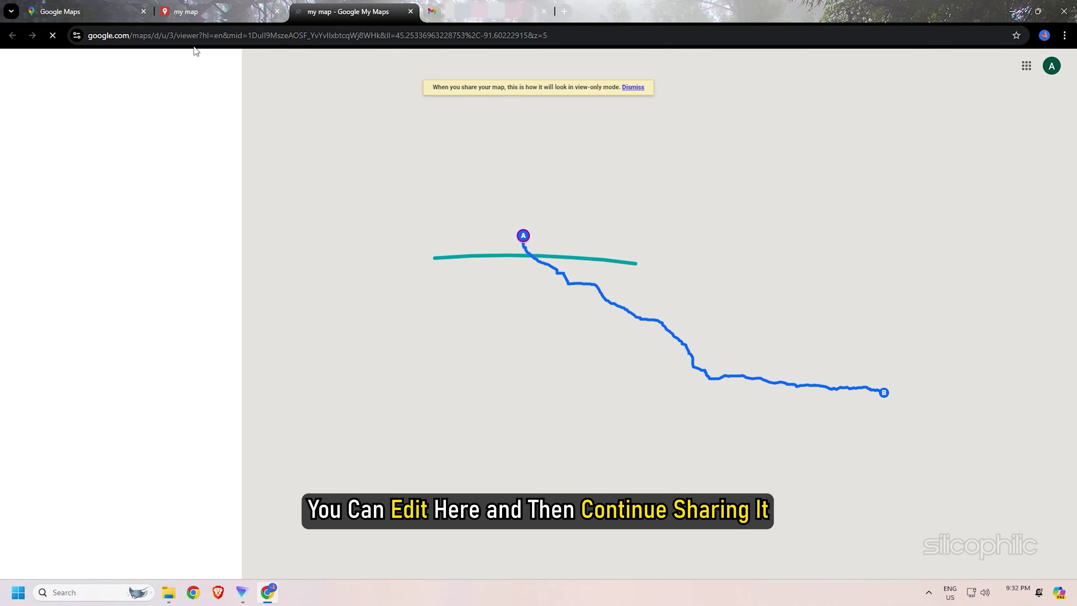